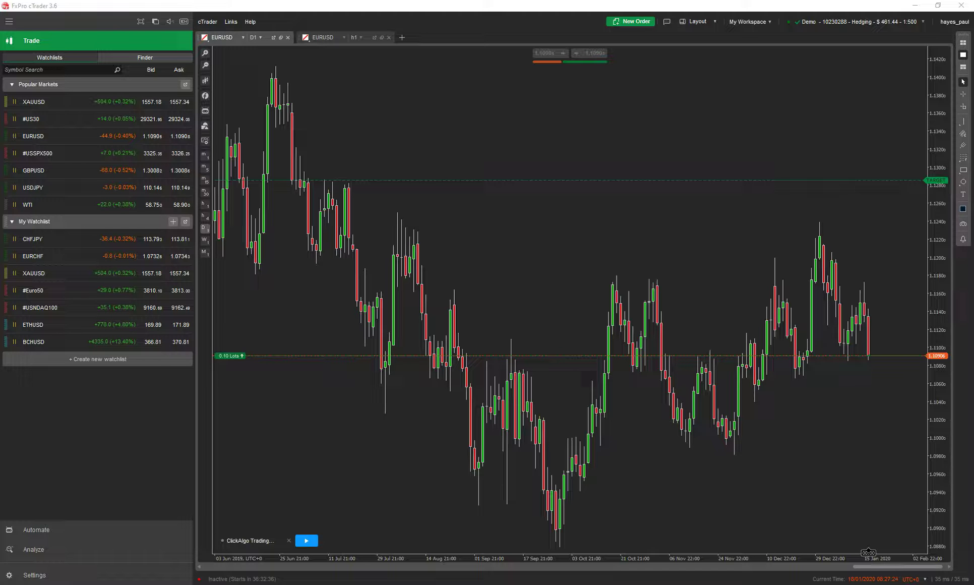
- Find the ClickAlgo TradingView Chart cBot via 'tradingview', start it, and dismiss the splash dialog
{"action": "left_click", "coordinate": [208, 111]}
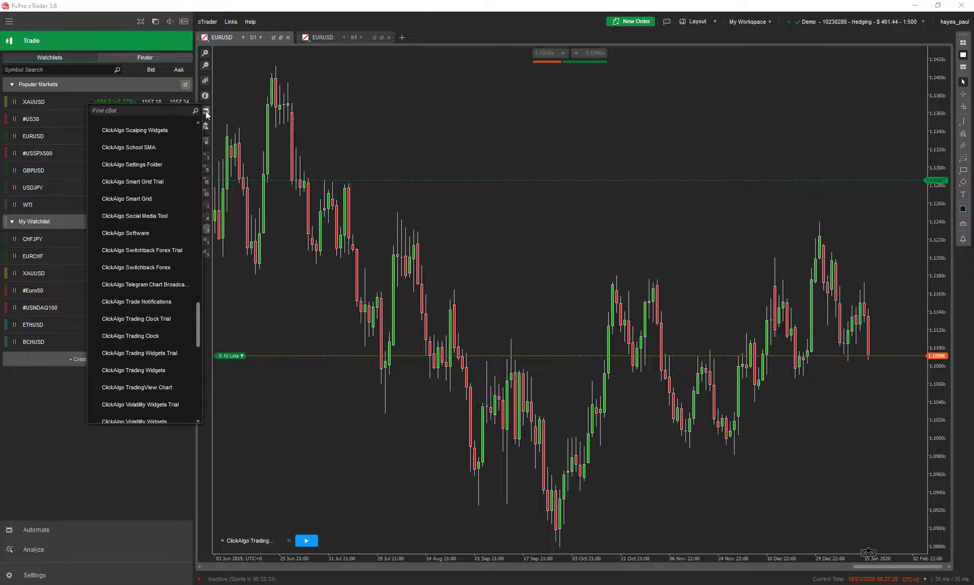
{"action": "type", "text": "tradingview"}
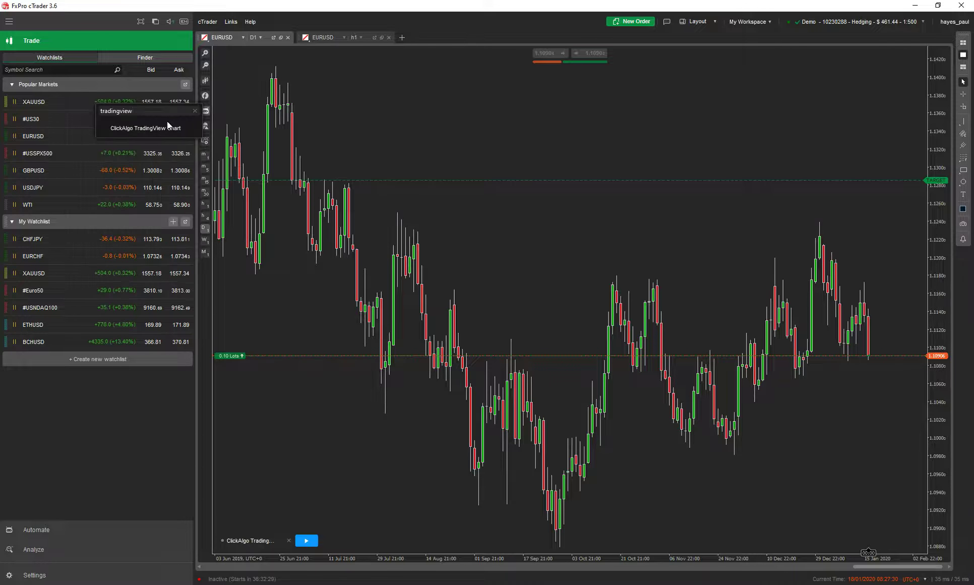
{"action": "left_click", "coordinate": [144, 126]}
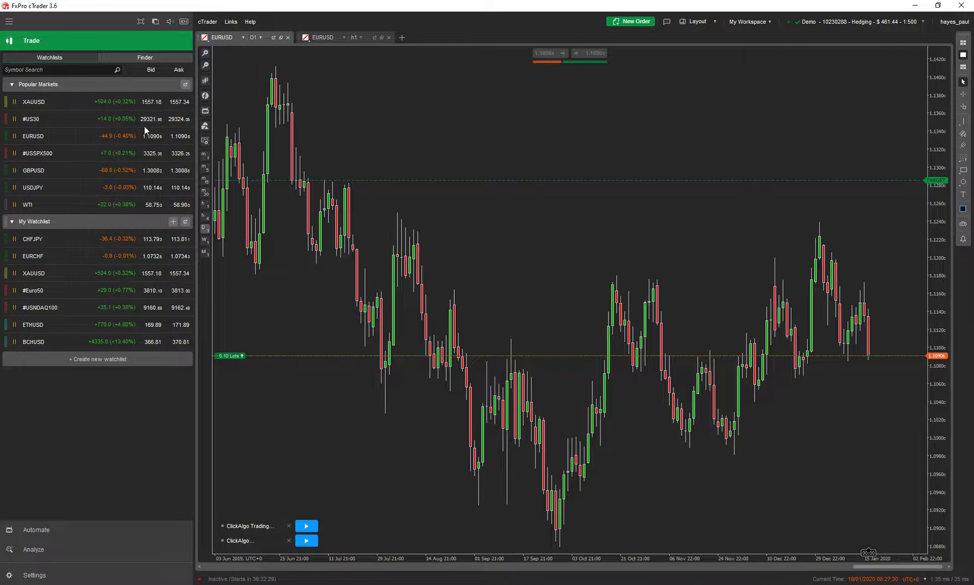
{"action": "left_click", "coordinate": [312, 543]}
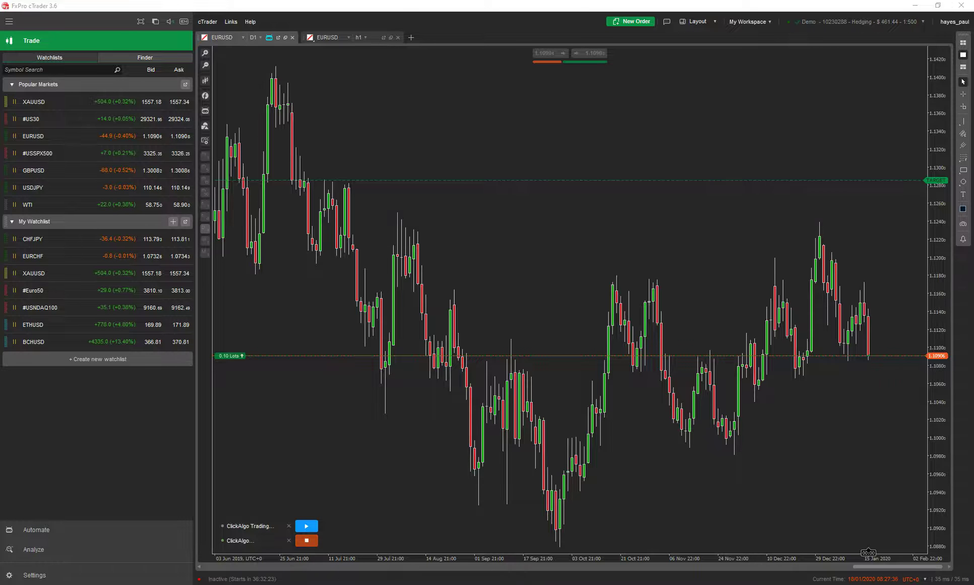
{"action": "left_click", "coordinate": [522, 262]}
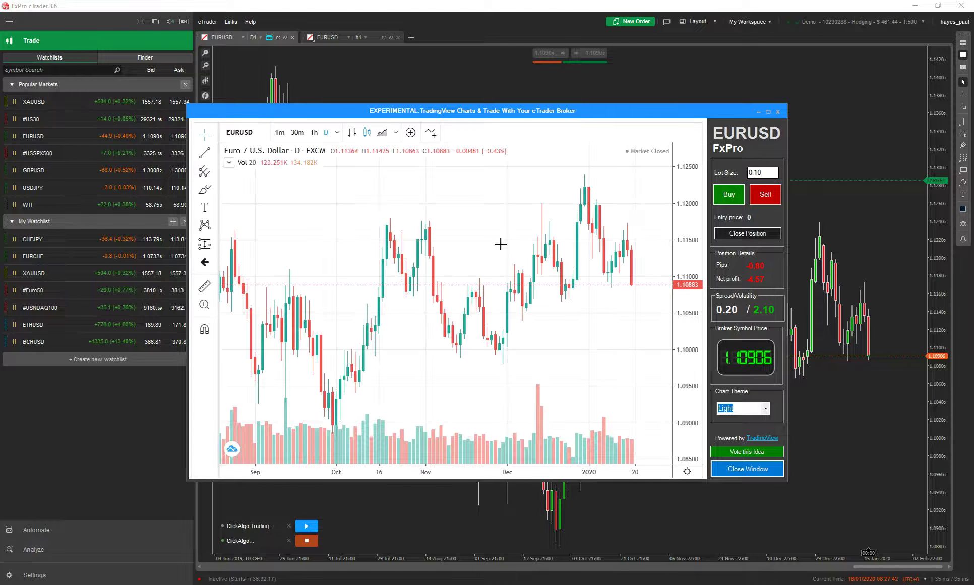
- Move cTrader aside and maximize the TradingView EURUSD chart window
{"action": "left_click_drag", "start_coordinate": [880, 6], "coordinate": [0, 76]}
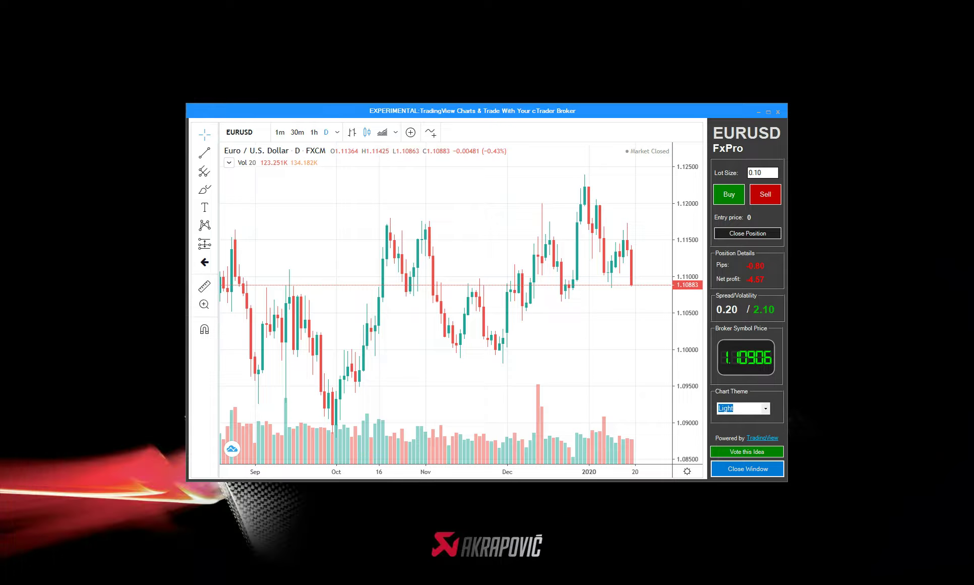
{"action": "left_click_drag", "start_coordinate": [433, 111], "coordinate": [322, 77]}
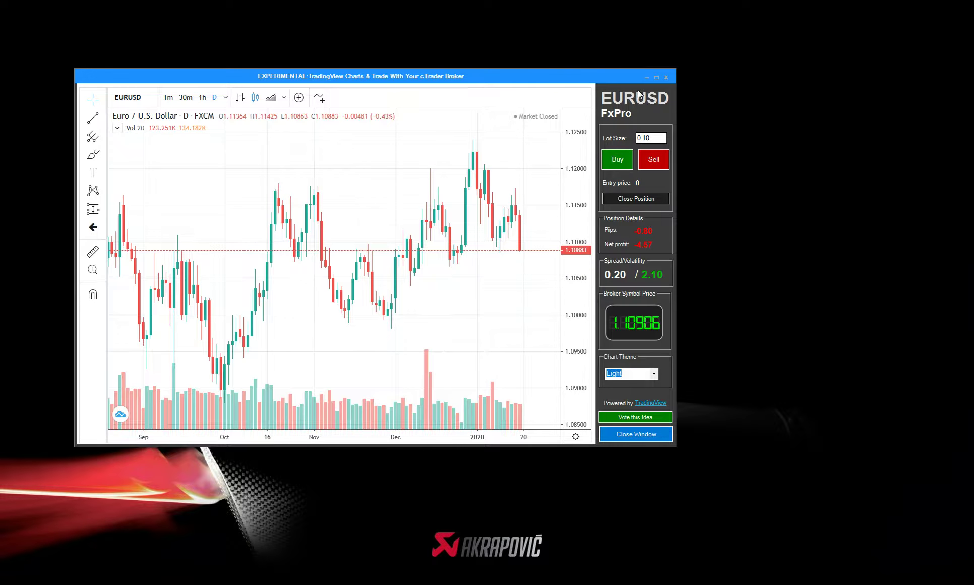
{"action": "left_click", "coordinate": [655, 76]}
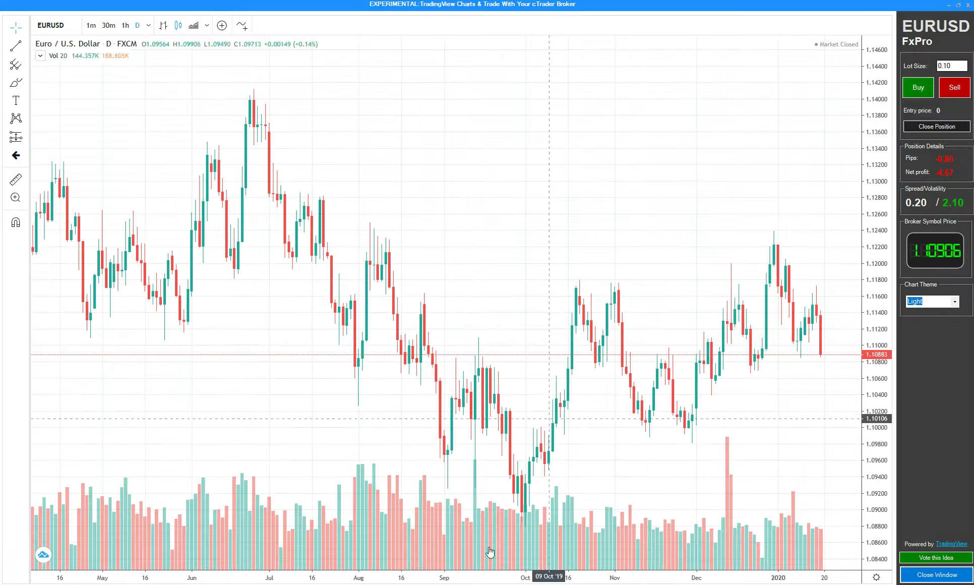
- Replace Volume with MACD (12 26 9) and Bollinger Bands (20, 2), then show 1h candles
{"action": "key", "text": "Delete"}
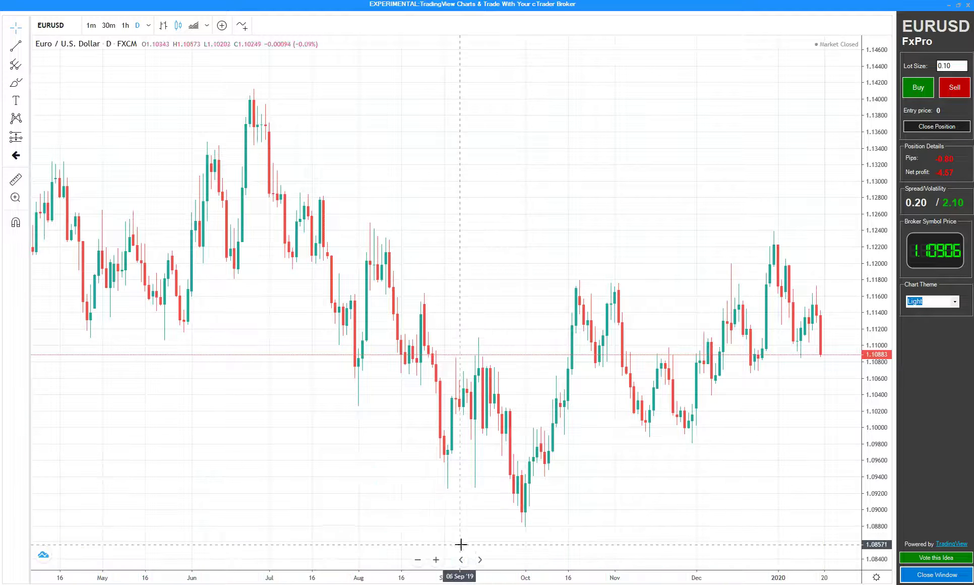
{"action": "left_click", "coordinate": [243, 26]}
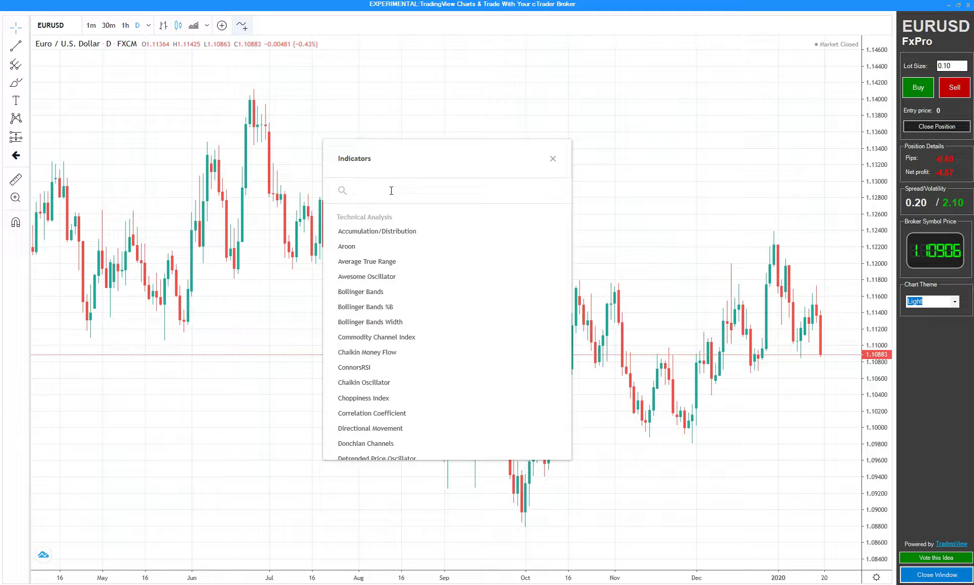
{"action": "type", "text": "macd"}
{"action": "left_click", "coordinate": [385, 228]}
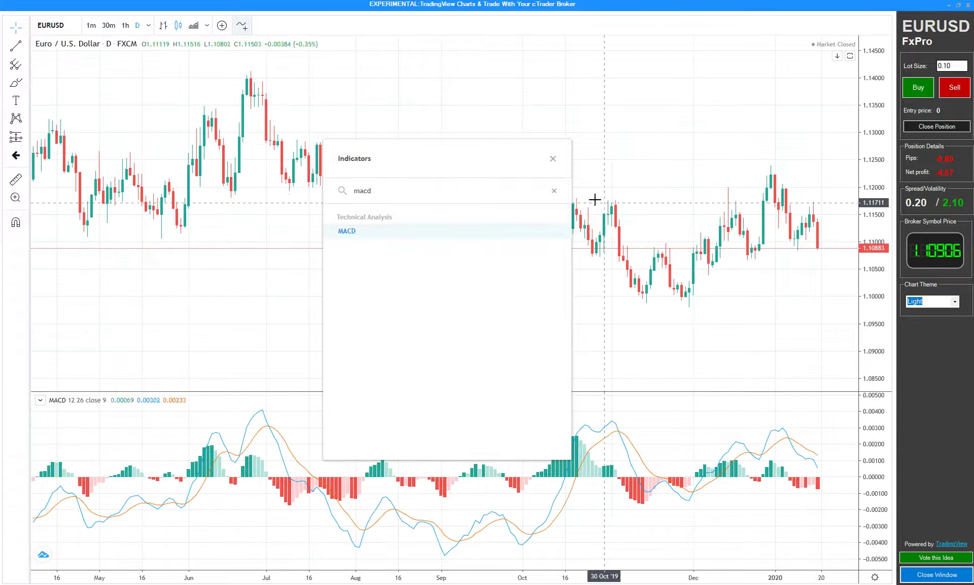
{"action": "left_click", "coordinate": [555, 191]}
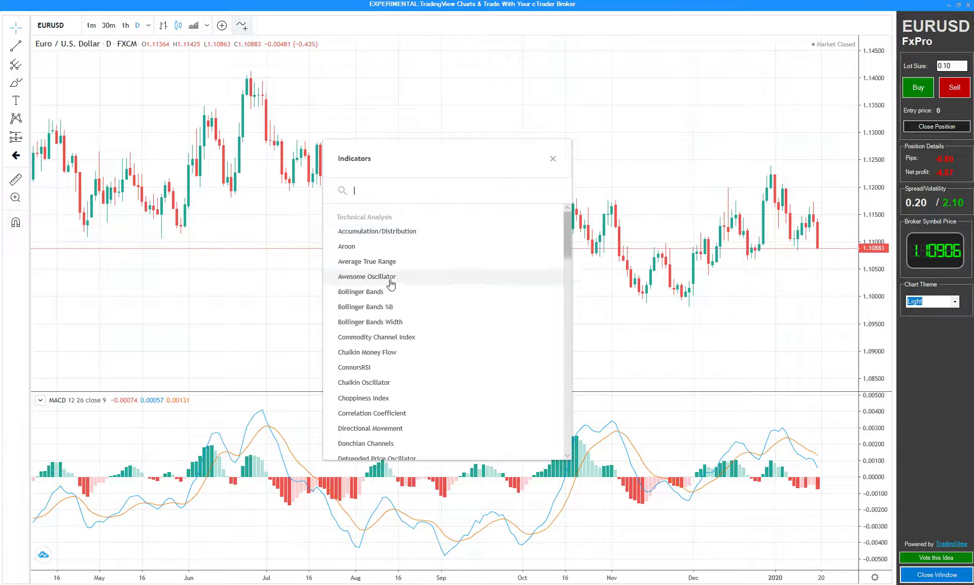
{"action": "left_click", "coordinate": [356, 295]}
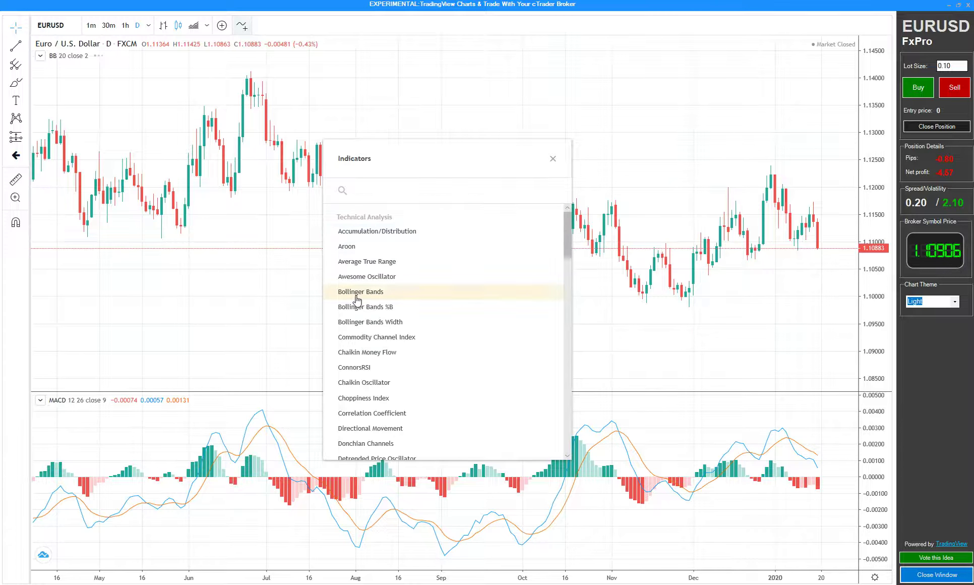
{"action": "left_click", "coordinate": [553, 159]}
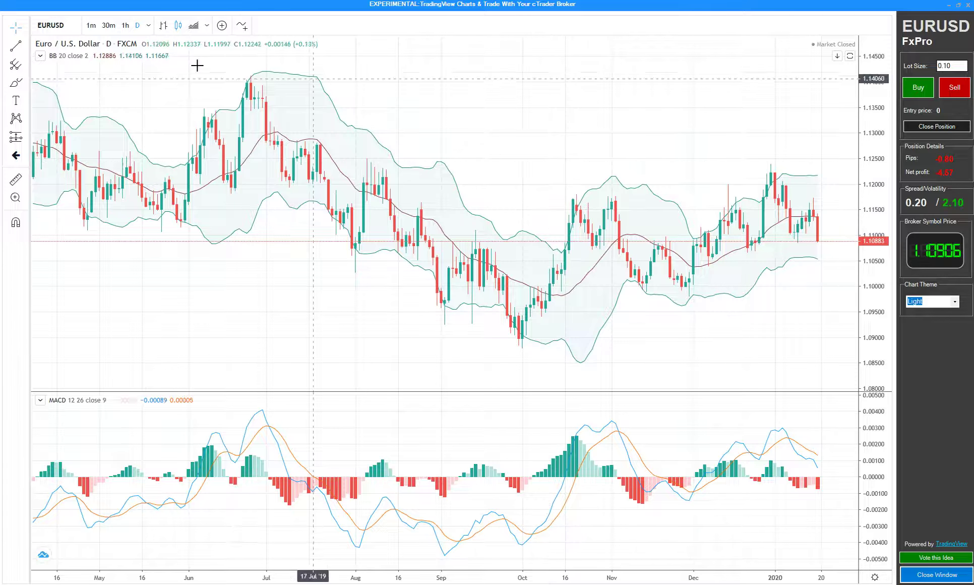
{"action": "left_click", "coordinate": [125, 25]}
- Drag the hourly EURUSD chart left to leave empty space after the latest candles
{"action": "left_click_drag", "start_coordinate": [655, 259], "coordinate": [622, 272]}
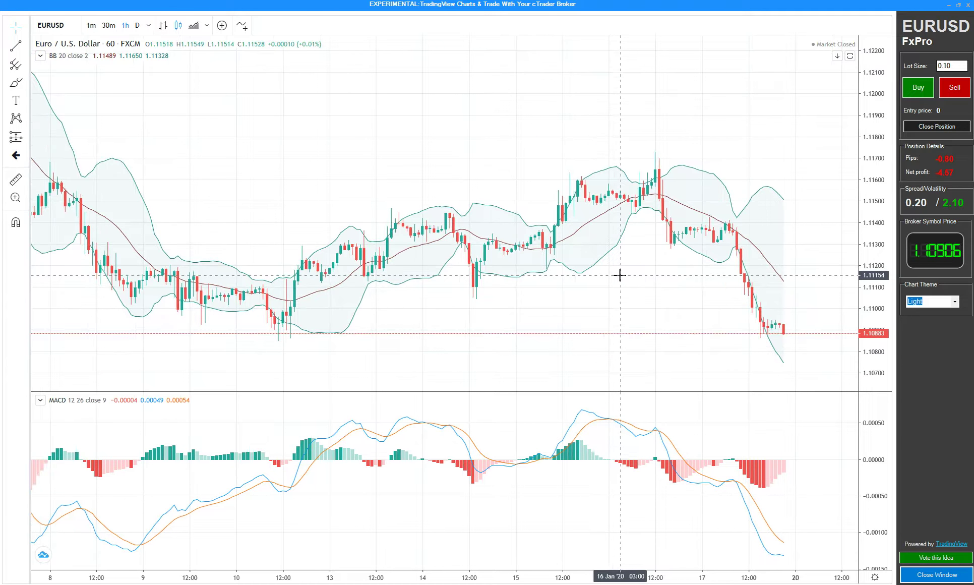
{"action": "left_click_drag", "start_coordinate": [621, 276], "coordinate": [582, 277]}
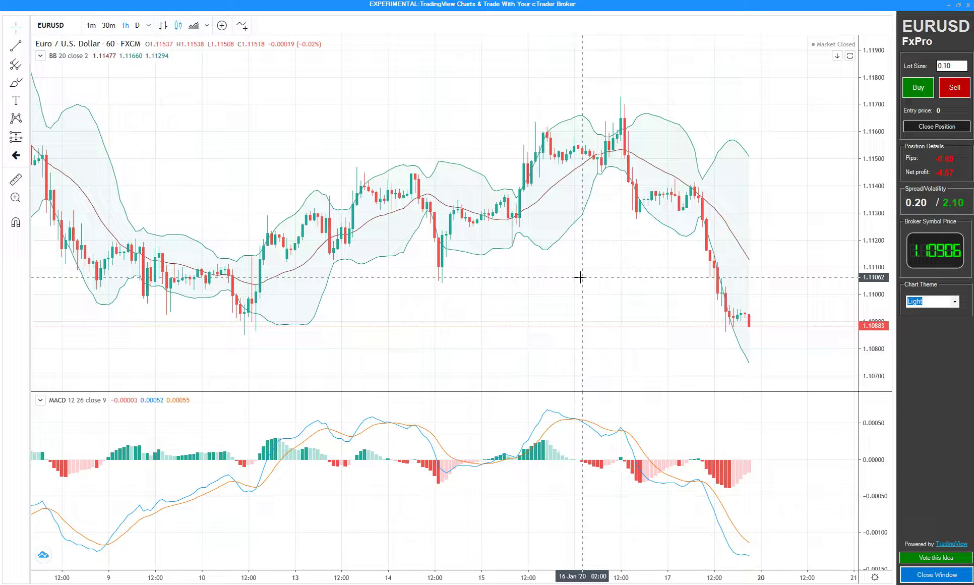
- Place a Long Position box with its entry at the latest candle's price
{"action": "left_click", "coordinate": [26, 139]}
{"action": "left_click", "coordinate": [50, 137]}
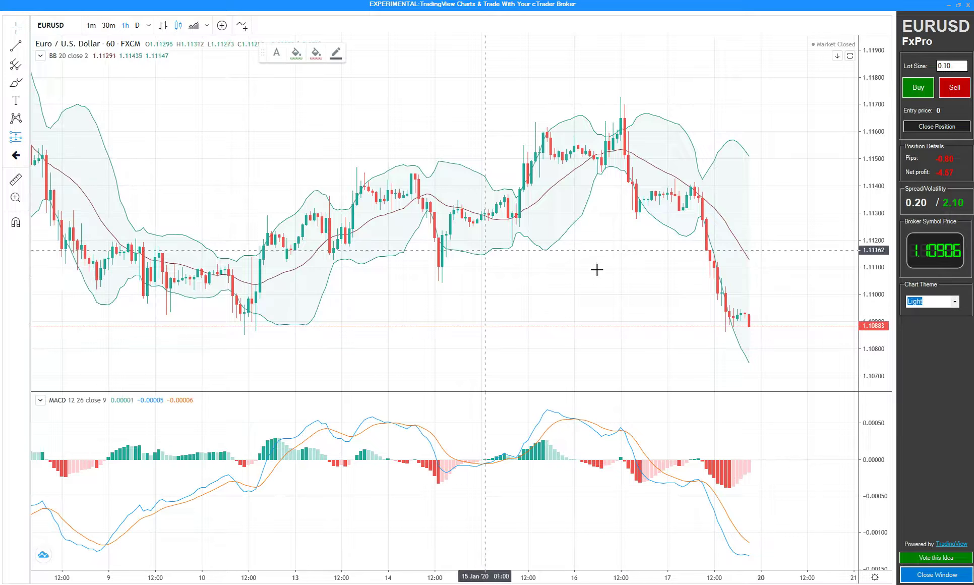
{"action": "left_click", "coordinate": [704, 301]}
{"action": "left_click_drag", "start_coordinate": [793, 304], "coordinate": [885, 328]}
{"action": "left_click_drag", "start_coordinate": [568, 258], "coordinate": [441, 259]}
{"action": "left_click_drag", "start_coordinate": [723, 329], "coordinate": [739, 331]}
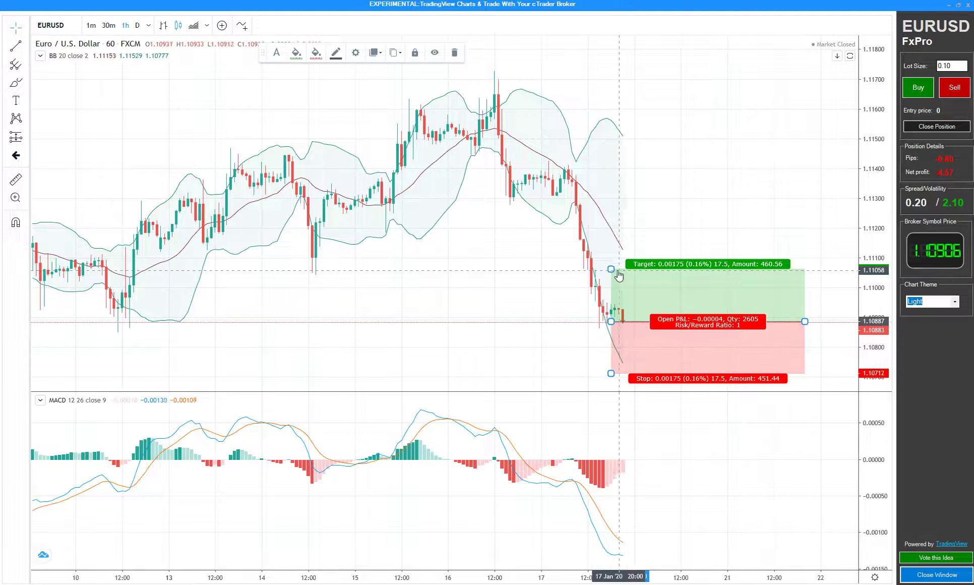
- Set the target near 1.11357 and stop at 1.10723, then move the equity panel top-right
{"action": "left_click_drag", "start_coordinate": [611, 269], "coordinate": [607, 181]}
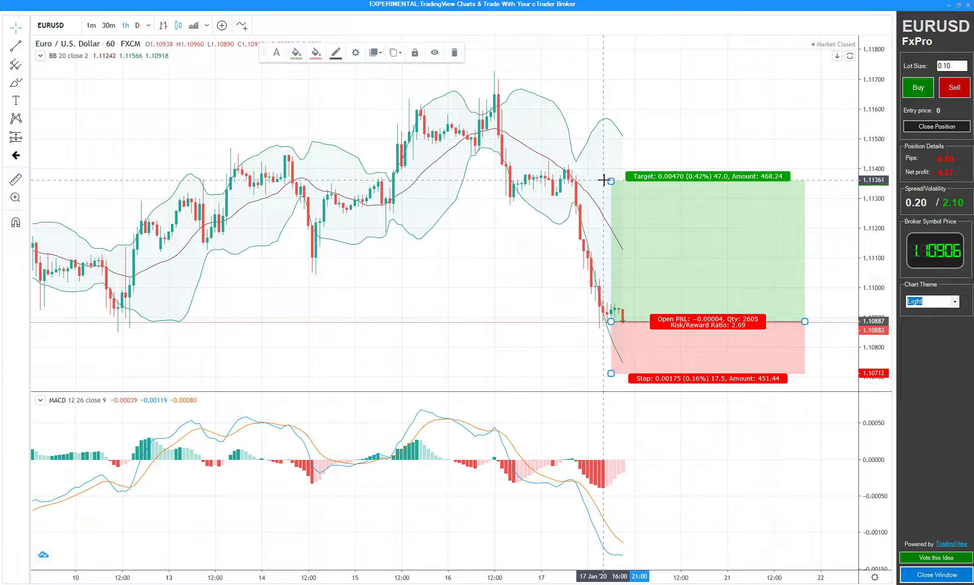
{"action": "left_click_drag", "start_coordinate": [608, 374], "coordinate": [610, 370]}
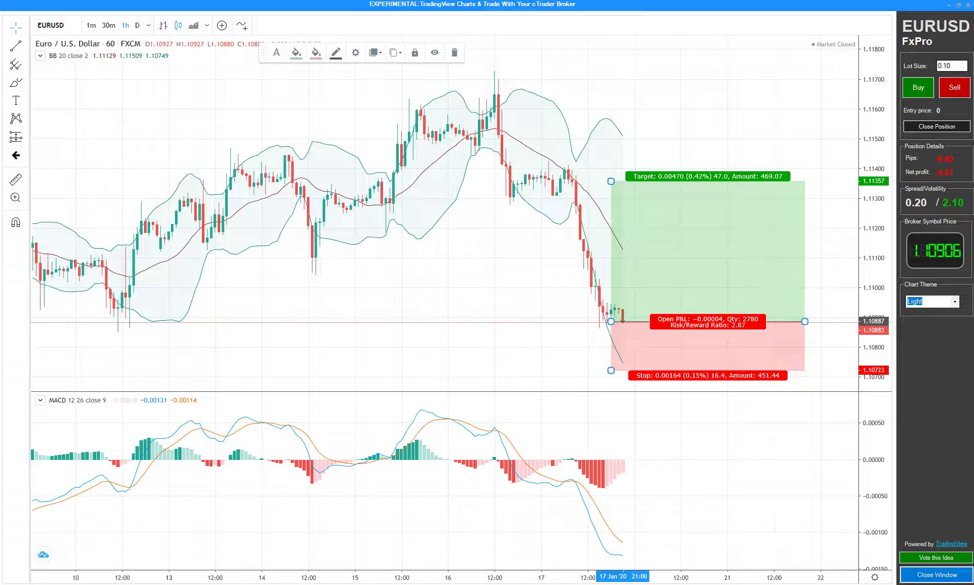
{"action": "left_click_drag", "start_coordinate": [261, 151], "coordinate": [738, 39]}
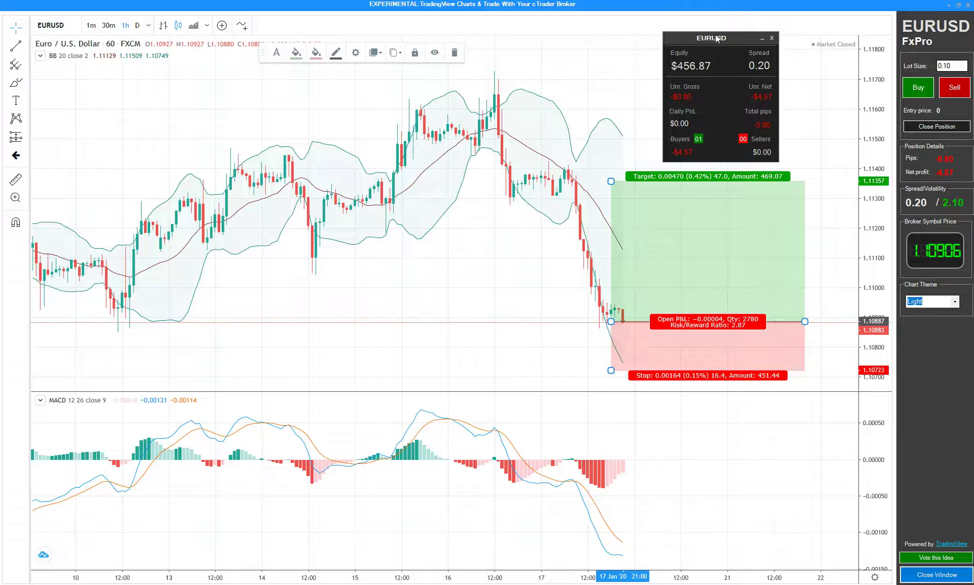
- Open the long position's Risk/Reward settings, showing 456 USD account size and 1.00% risk
{"action": "left_click", "coordinate": [354, 50]}
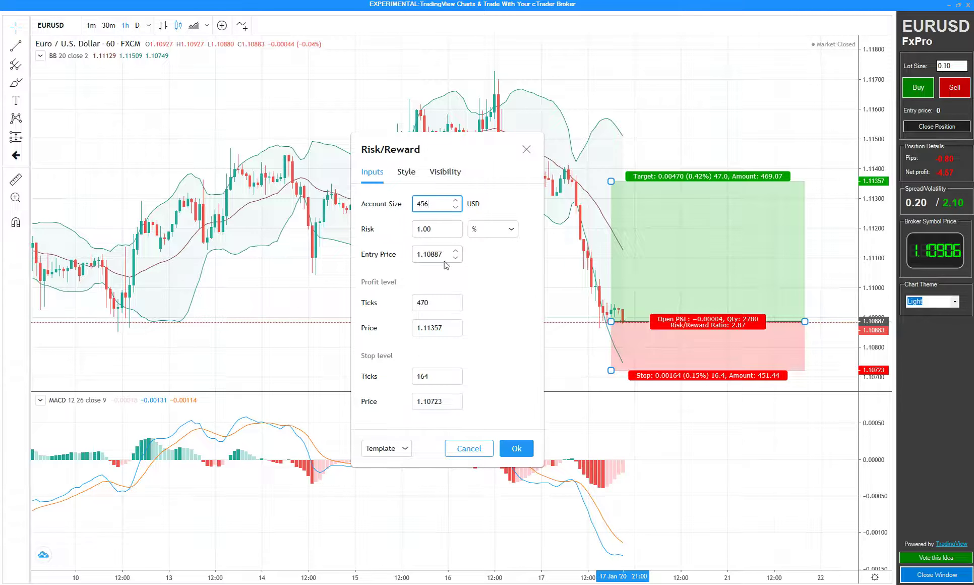
- Confirm the Risk/Reward settings and nudge the target down to 1.11351 for a 2.83 ratio
{"action": "left_click", "coordinate": [518, 447]}
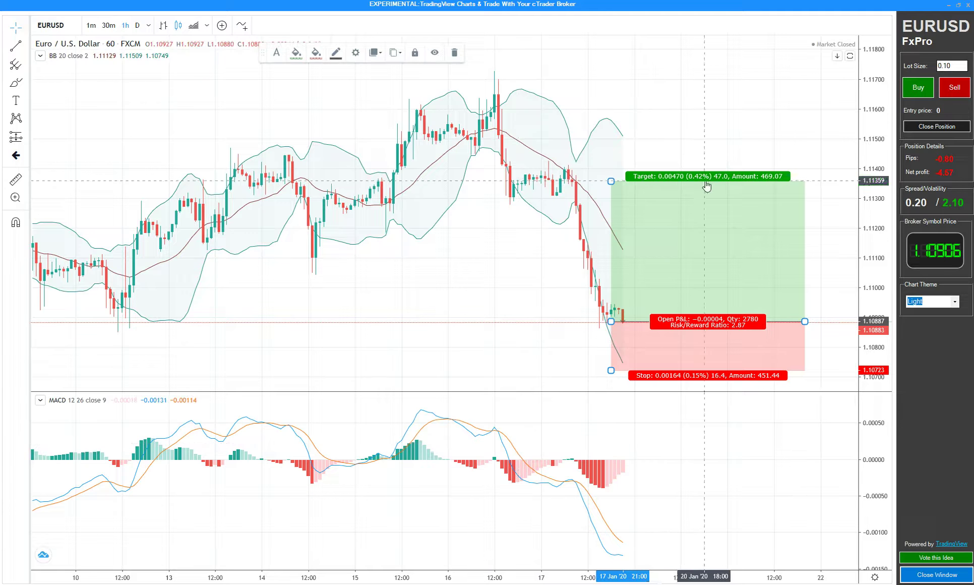
{"action": "left_click_drag", "start_coordinate": [611, 181], "coordinate": [612, 183]}
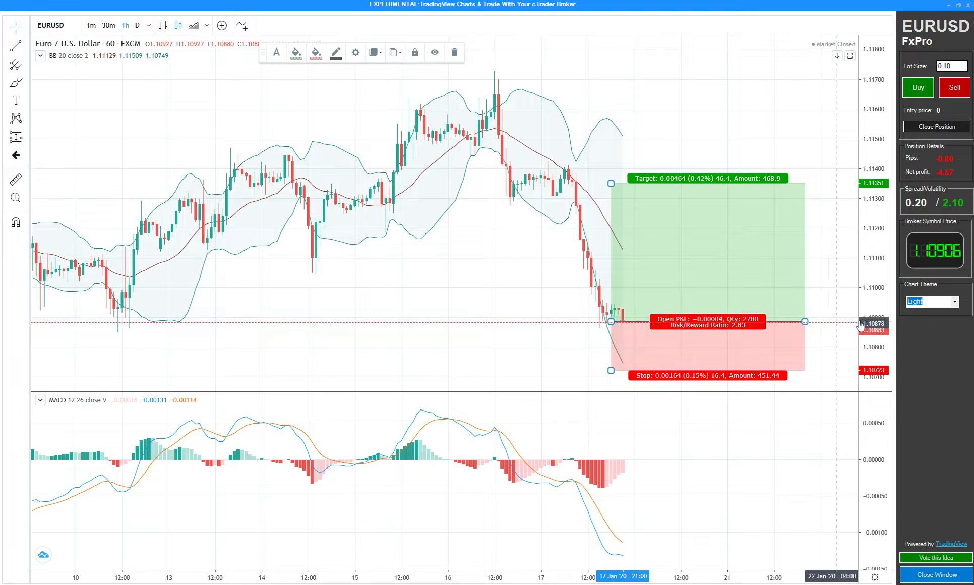
- Choose Dark from the Chart Theme dropdown in the side panel
{"action": "left_click", "coordinate": [954, 302]}
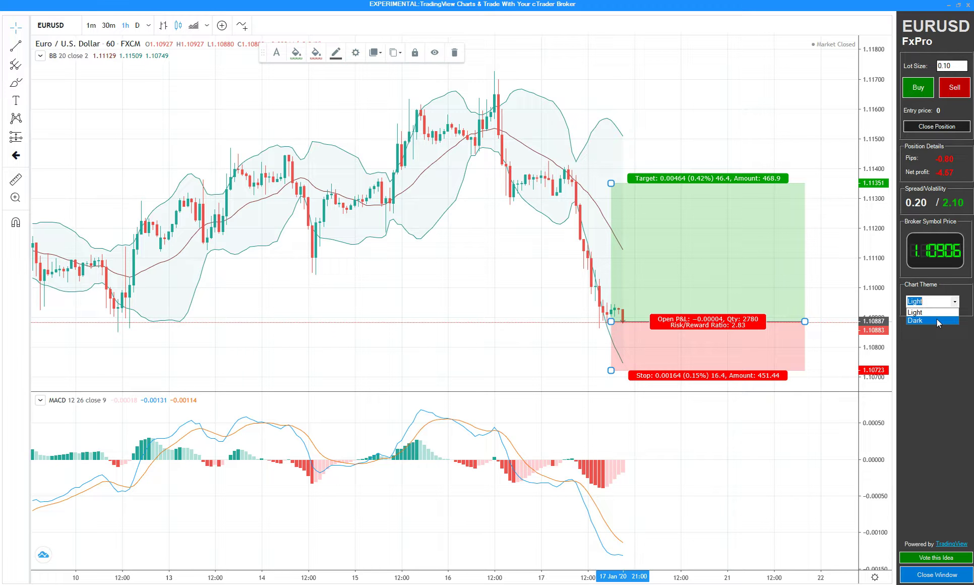
{"action": "left_click", "coordinate": [937, 320]}
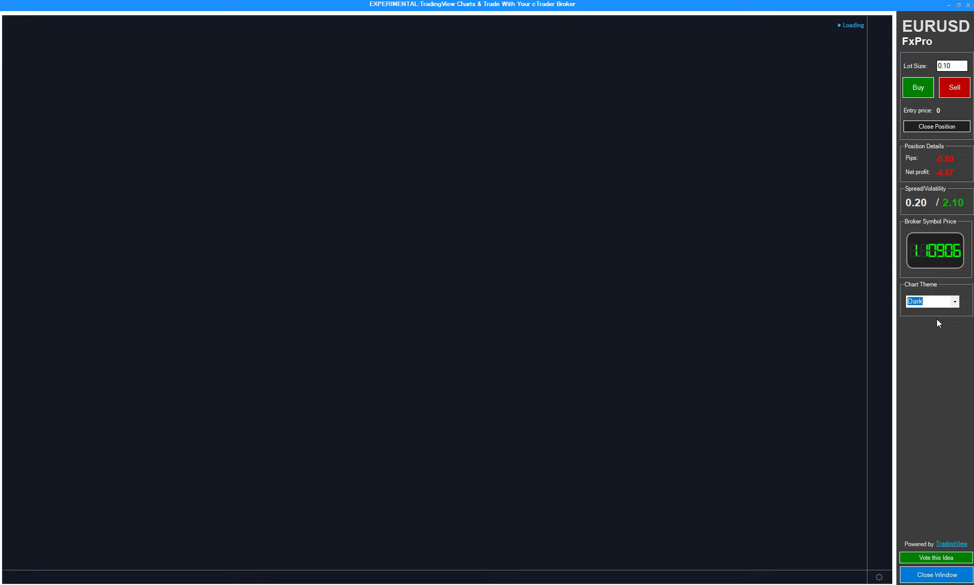